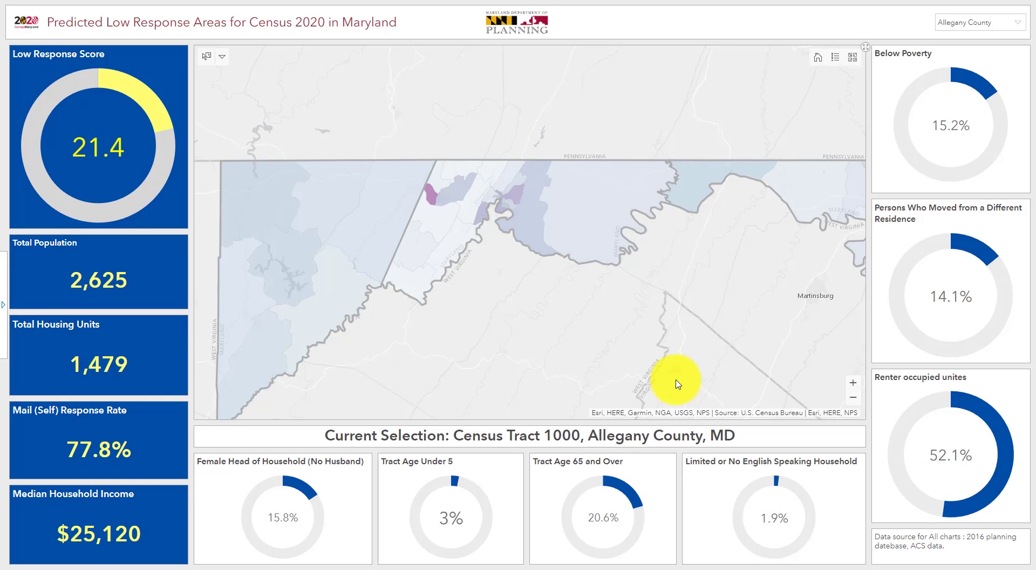
Pan the map east toward Baltimore and set the county filter to Anne Arundel County
{"action": "left_click", "coordinate": [129, 158]}
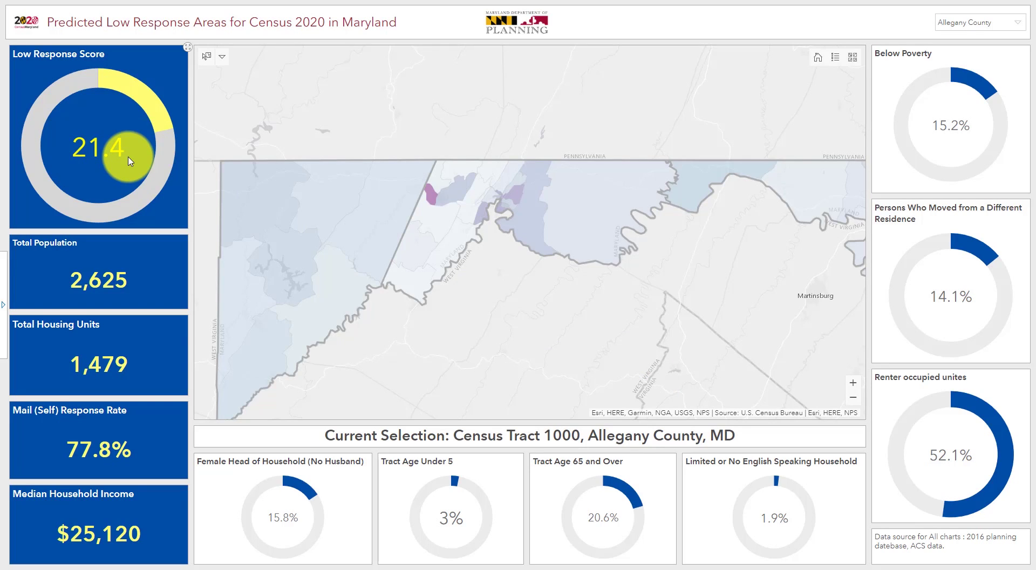
{"action": "left_click", "coordinate": [112, 272]}
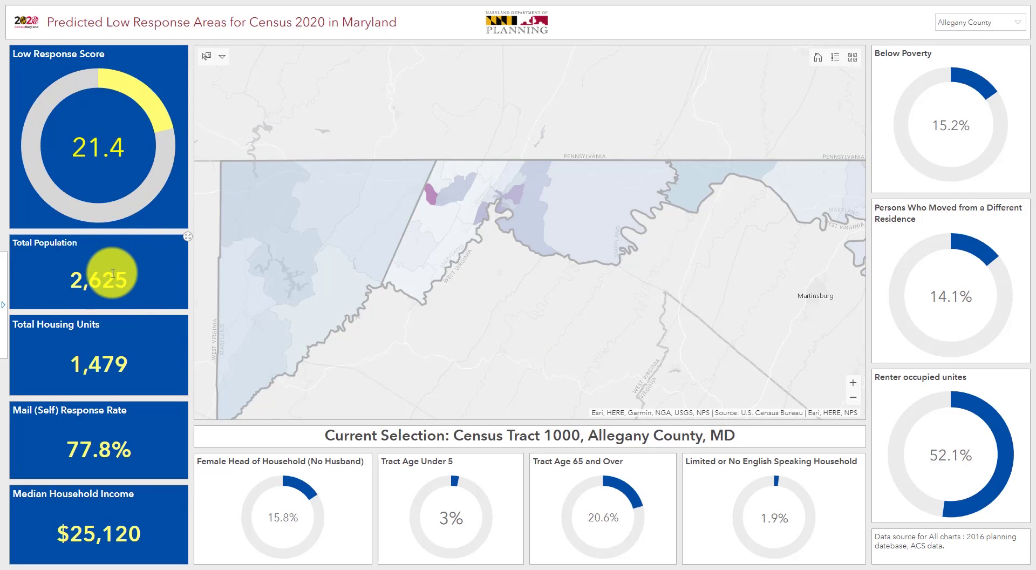
{"action": "left_click", "coordinate": [110, 272]}
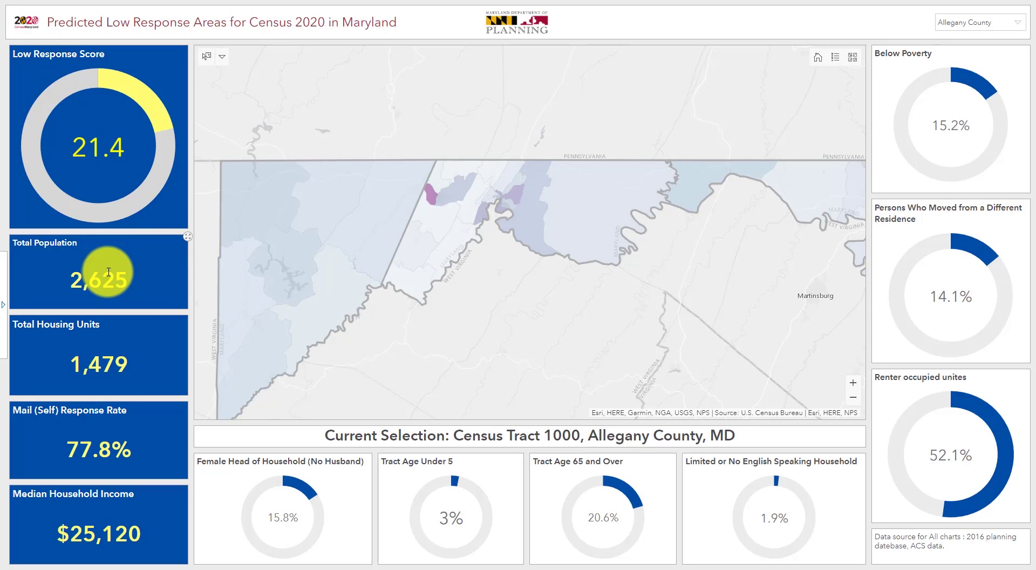
{"action": "left_click_drag", "start_coordinate": [733, 316], "coordinate": [219, 261]}
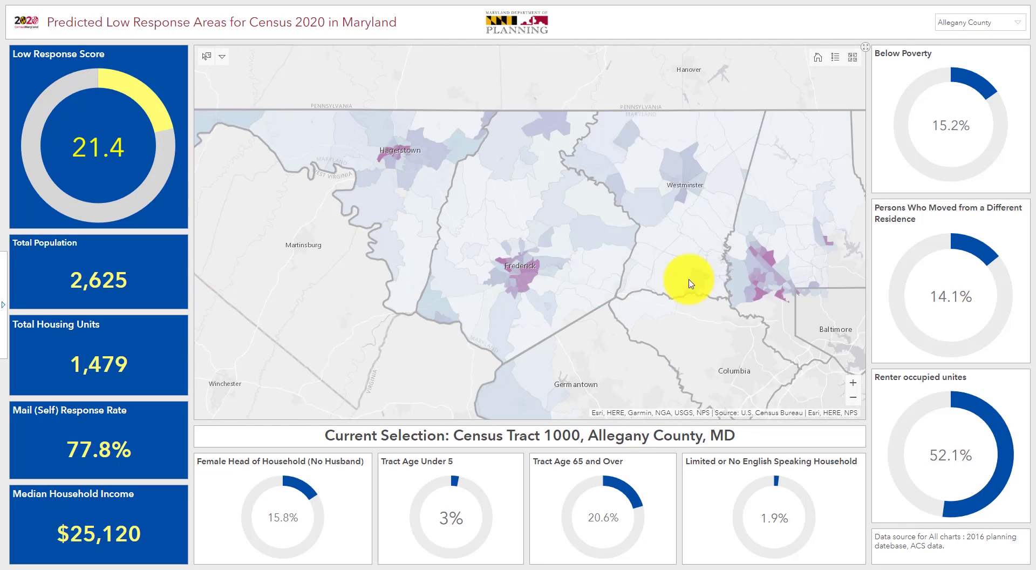
{"action": "left_click_drag", "start_coordinate": [690, 283], "coordinate": [429, 266]}
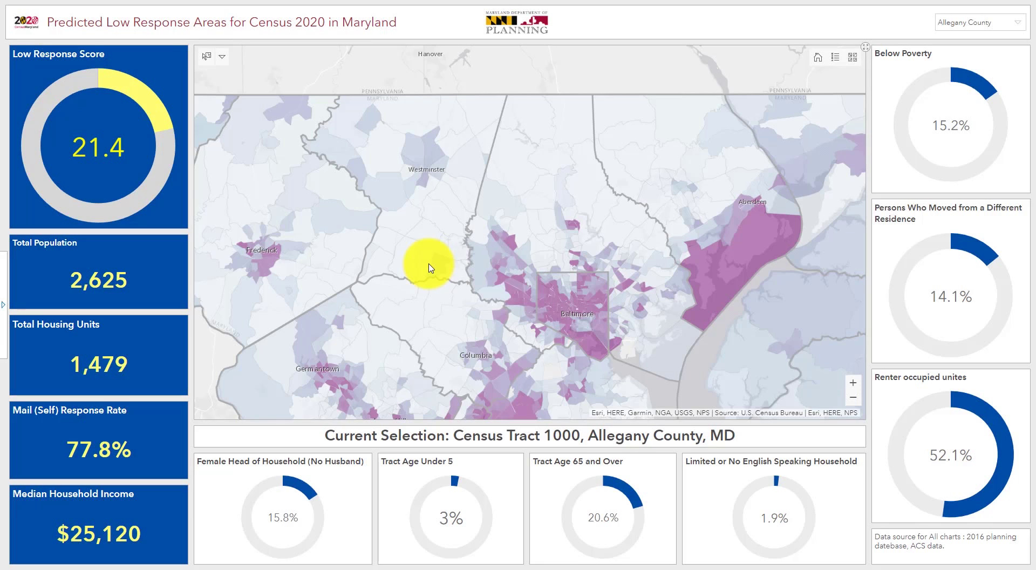
{"action": "left_click", "coordinate": [979, 25]}
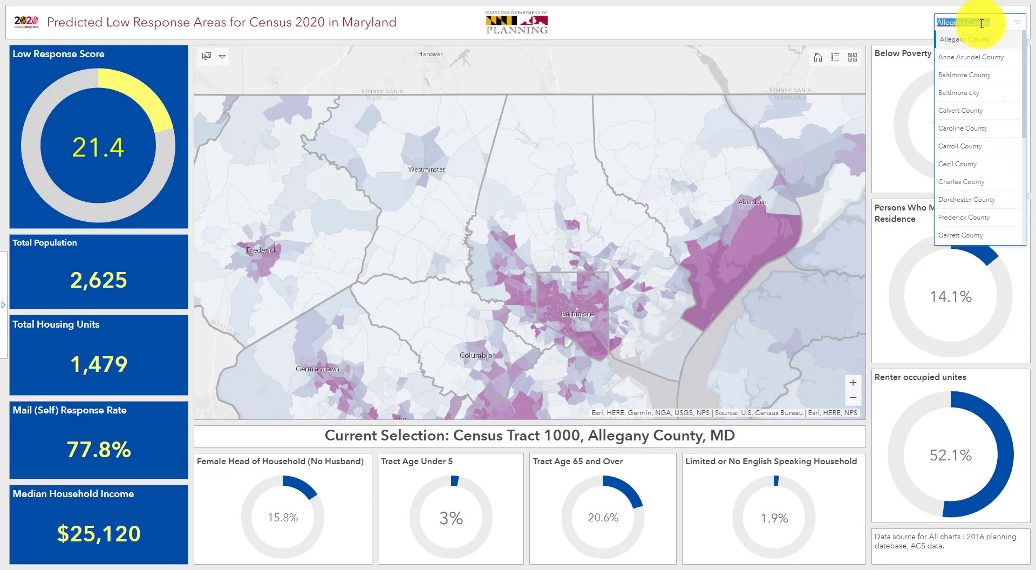
{"action": "left_click", "coordinate": [980, 59]}
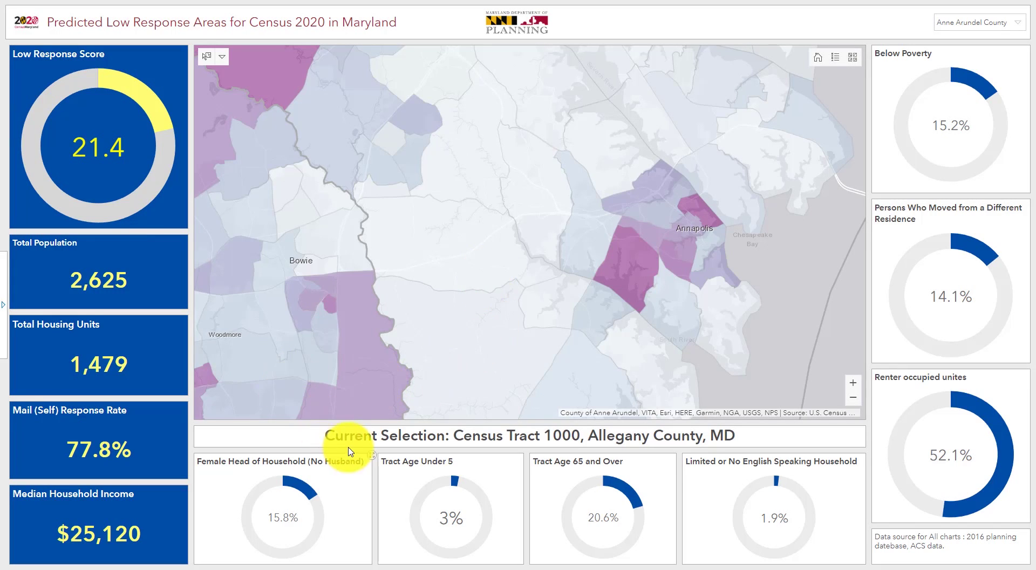
{"action": "left_click_drag", "start_coordinate": [302, 435], "coordinate": [738, 436]}
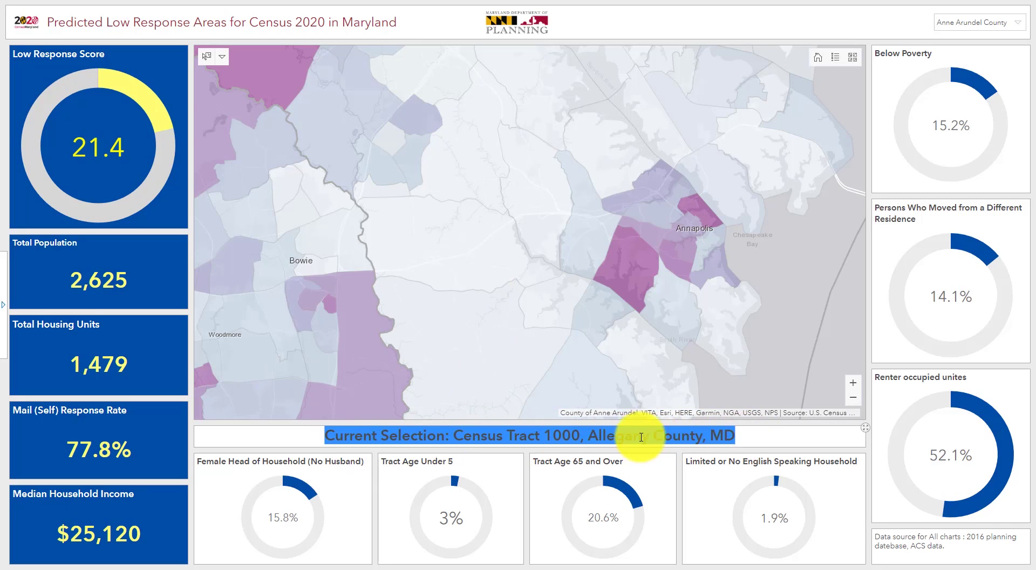
{"action": "left_click", "coordinate": [386, 78]}
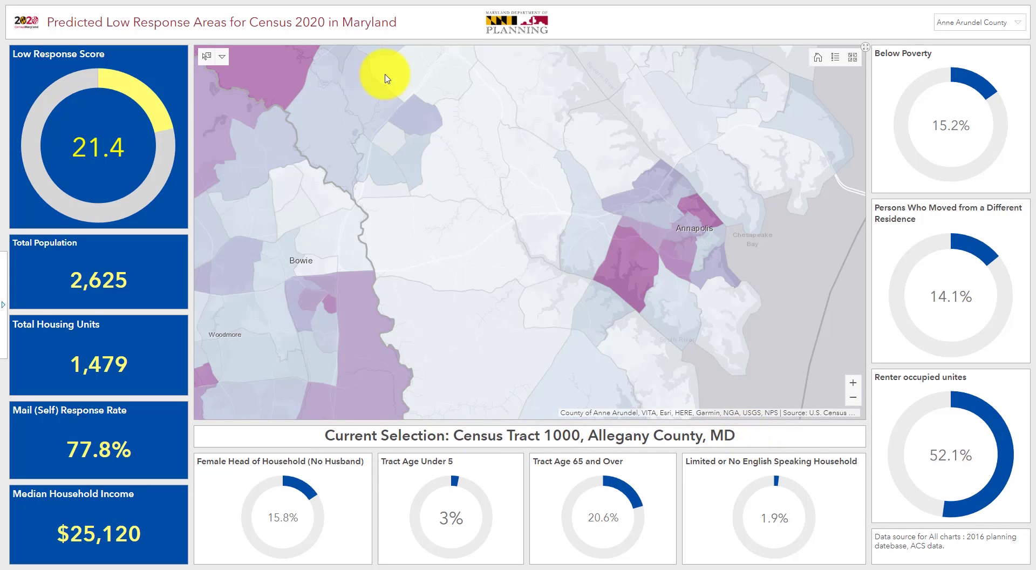
{"action": "left_click", "coordinate": [215, 62]}
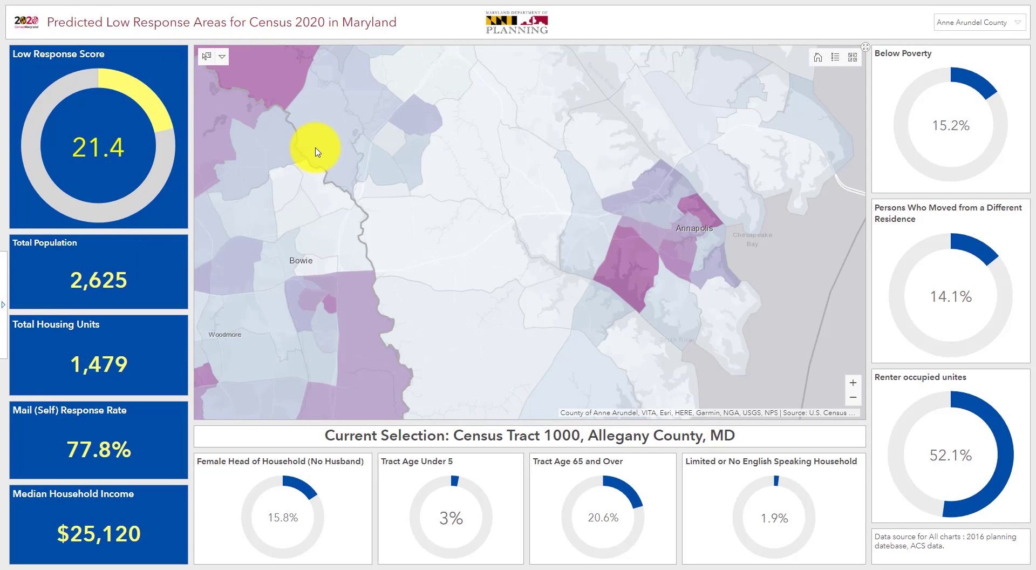
{"action": "left_click", "coordinate": [318, 152]}
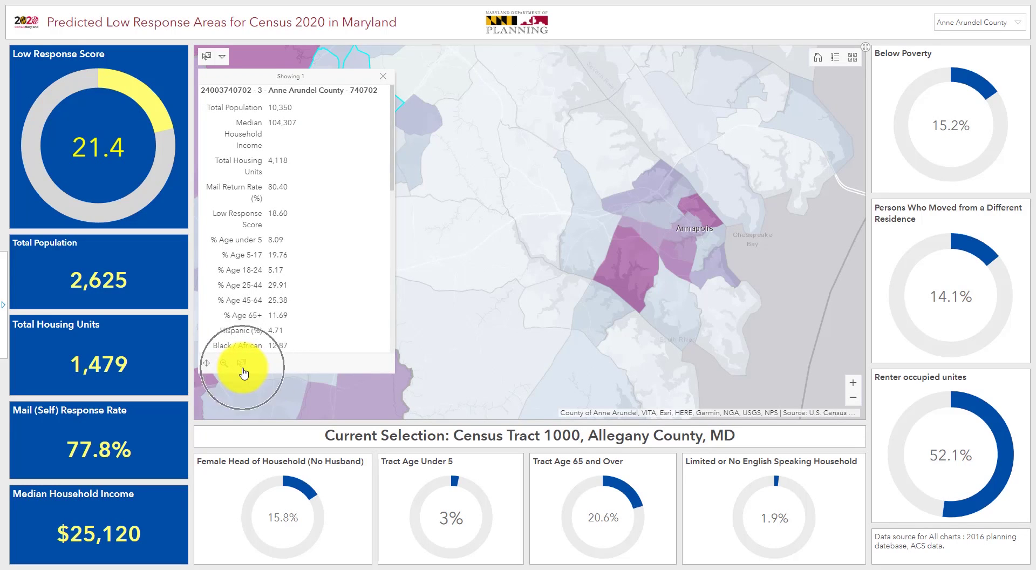
{"action": "left_click", "coordinate": [382, 79]}
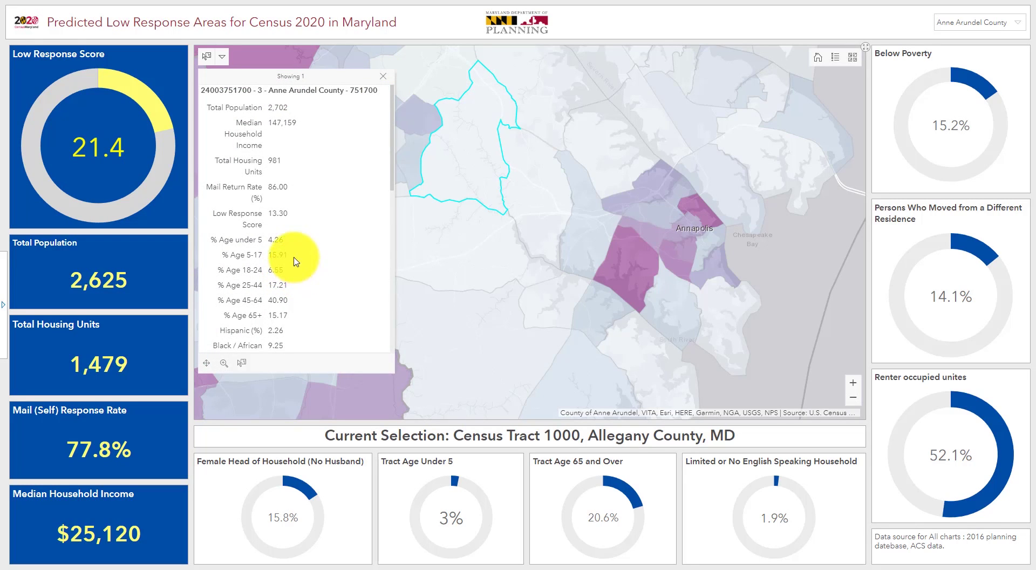
{"action": "scroll", "coordinate": [283, 232], "scroll_direction": "down", "scroll_amount": 4}
{"action": "scroll", "coordinate": [283, 232], "scroll_direction": "up", "scroll_amount": 4}
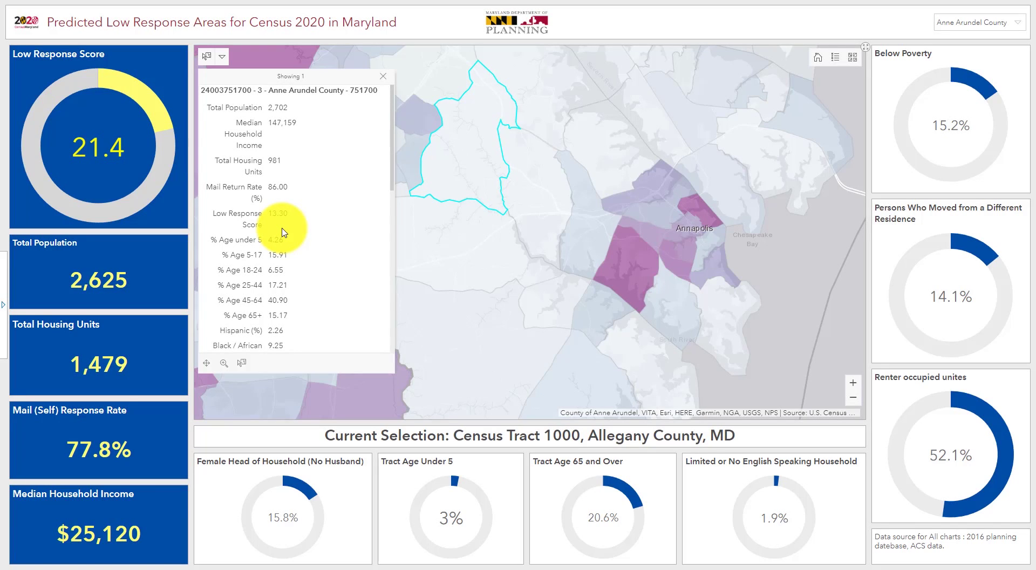
{"action": "left_click", "coordinate": [383, 76]}
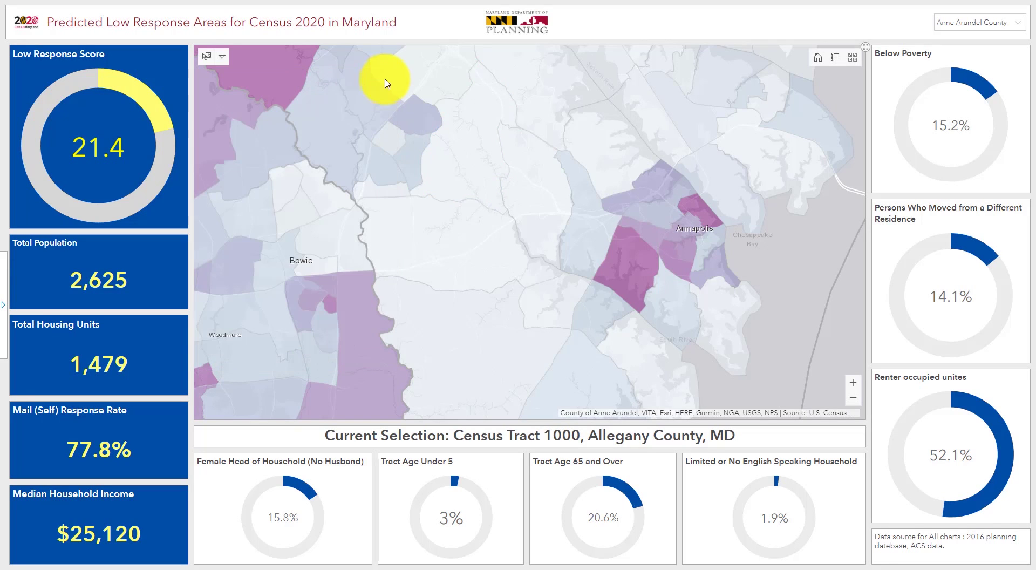
Select Census Tract 411302 near Baltimore so the charts show score 17.1 and population 3,741
{"action": "left_click", "coordinate": [460, 165]}
{"action": "left_click", "coordinate": [241, 362]}
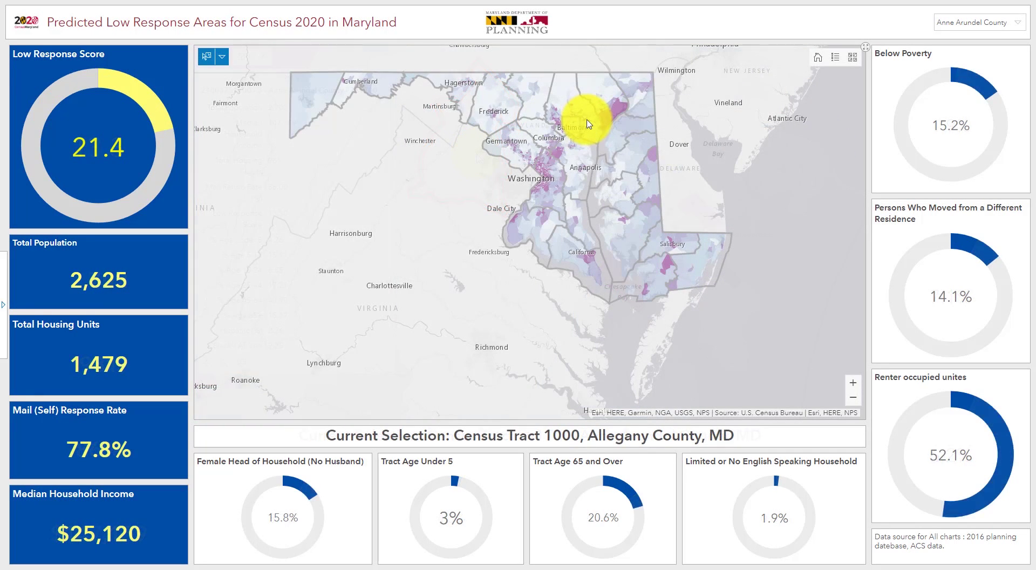
{"action": "left_click", "coordinate": [585, 122]}
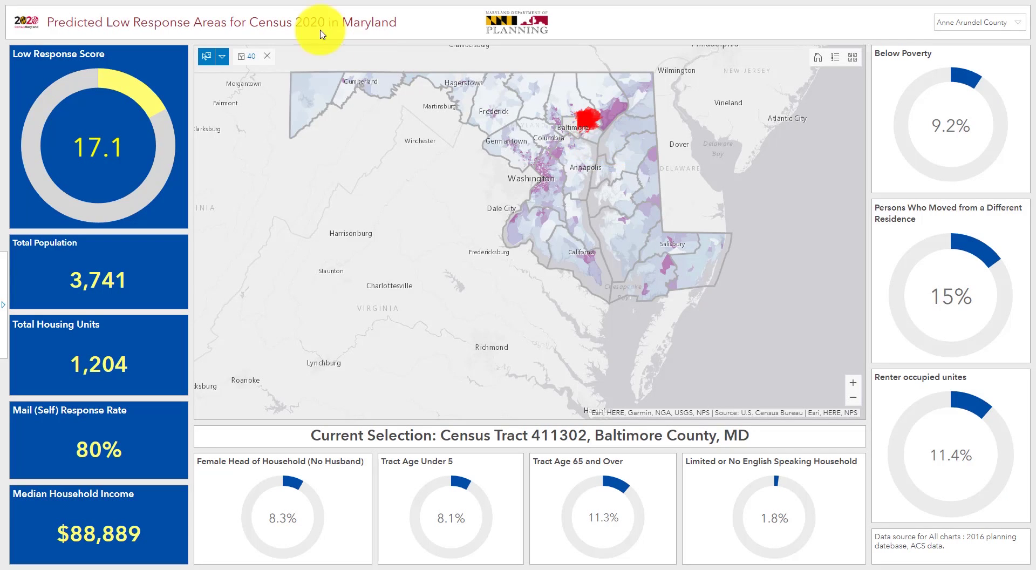
Clear the selection, zoom and pan to Dundalk, then select and clear Census Tract 420600
{"action": "left_click", "coordinate": [252, 62]}
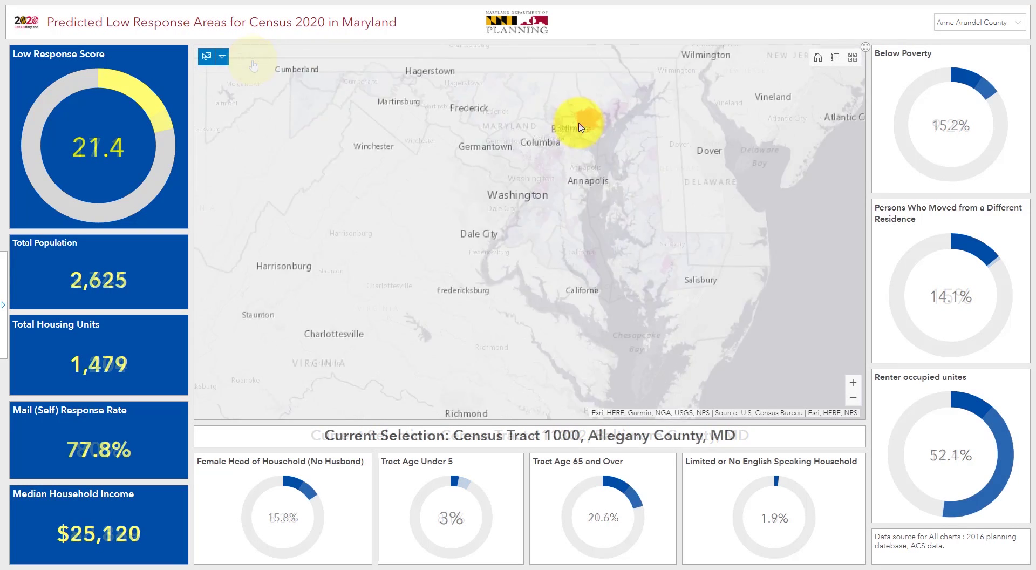
{"action": "scroll", "coordinate": [586, 116], "scroll_direction": "up", "scroll_amount": 5}
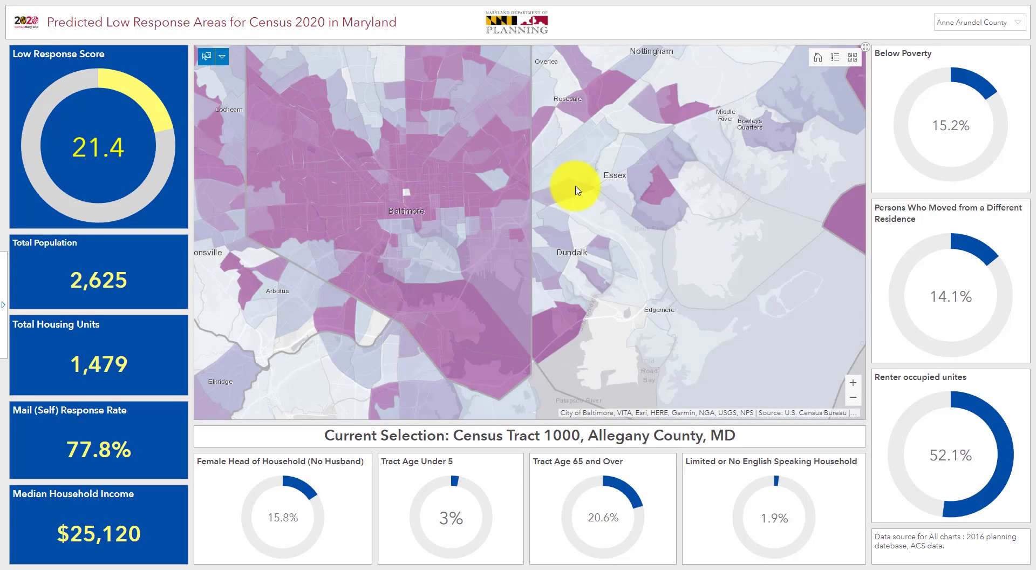
{"action": "scroll", "coordinate": [574, 190], "scroll_direction": "up", "scroll_amount": 3}
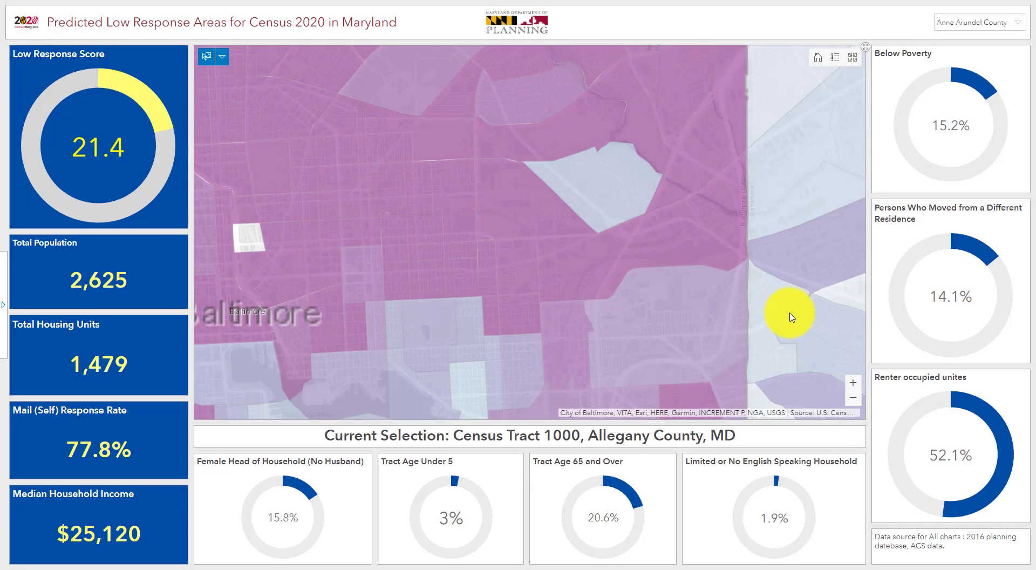
{"action": "left_click_drag", "start_coordinate": [793, 313], "coordinate": [563, 204]}
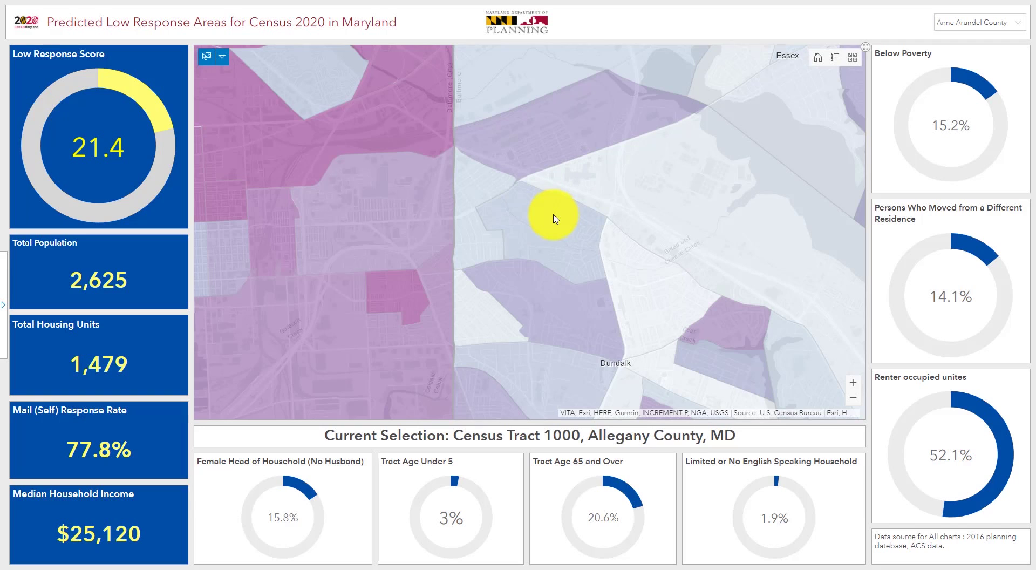
{"action": "left_click", "coordinate": [552, 222]}
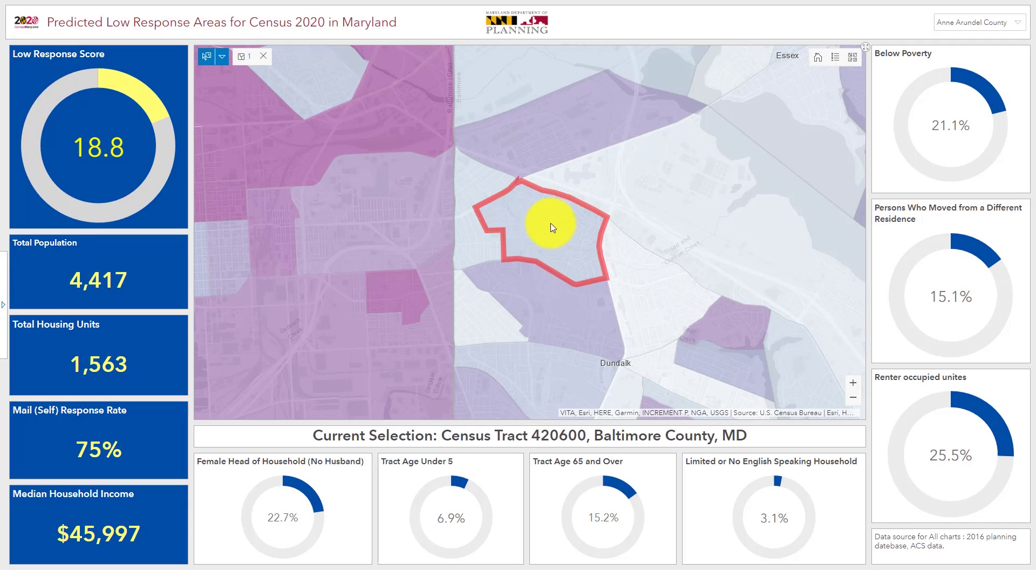
{"action": "left_click", "coordinate": [263, 56]}
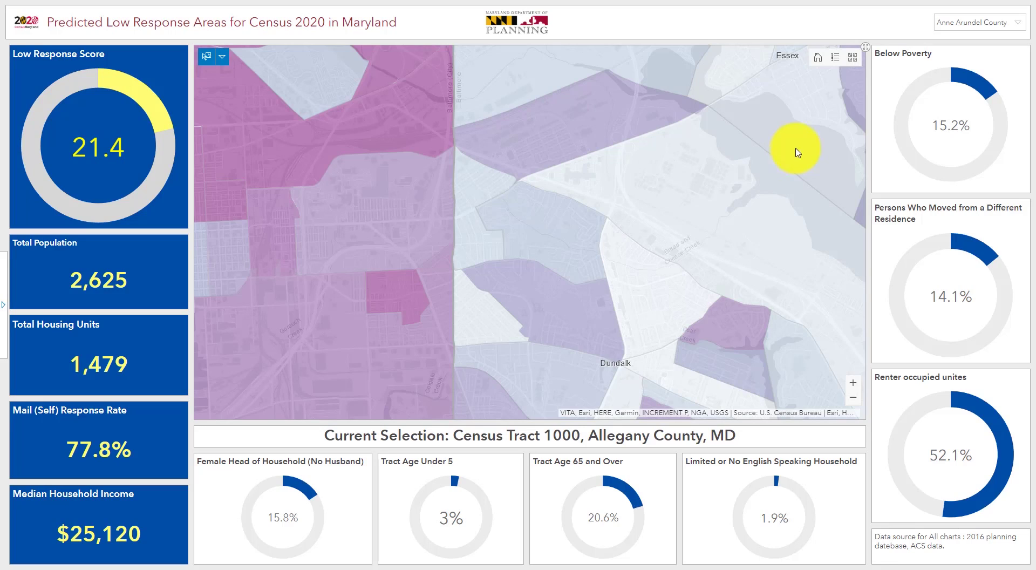
Reset the map to its full starting extent and show the legend
{"action": "left_click", "coordinate": [818, 57]}
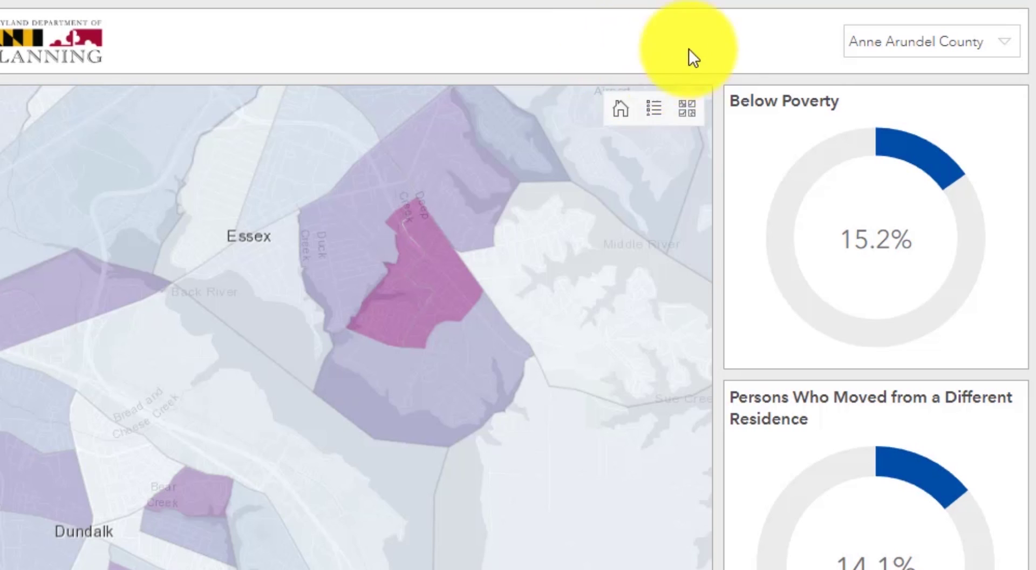
{"action": "left_click", "coordinate": [620, 109]}
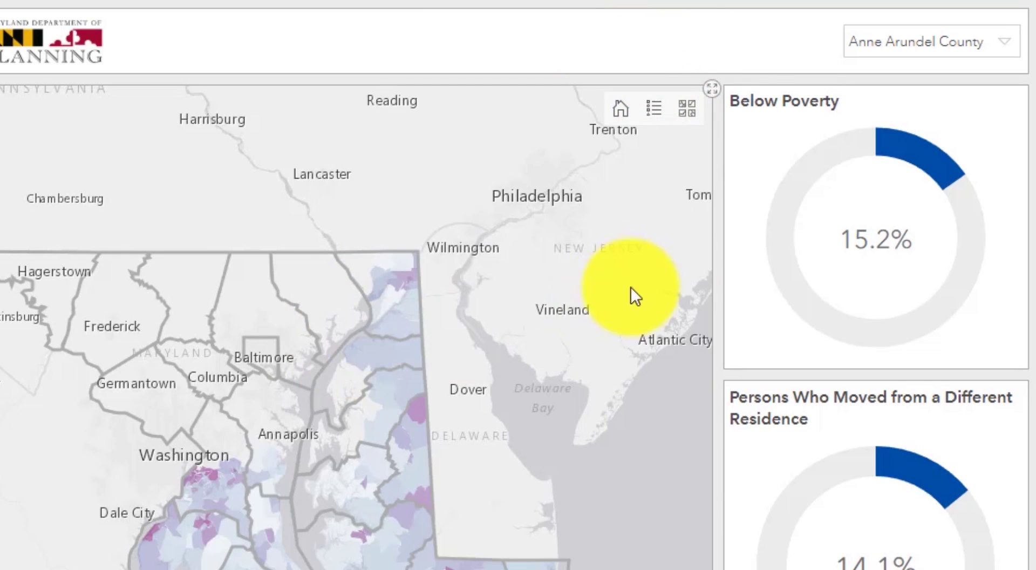
{"action": "left_click", "coordinate": [656, 119]}
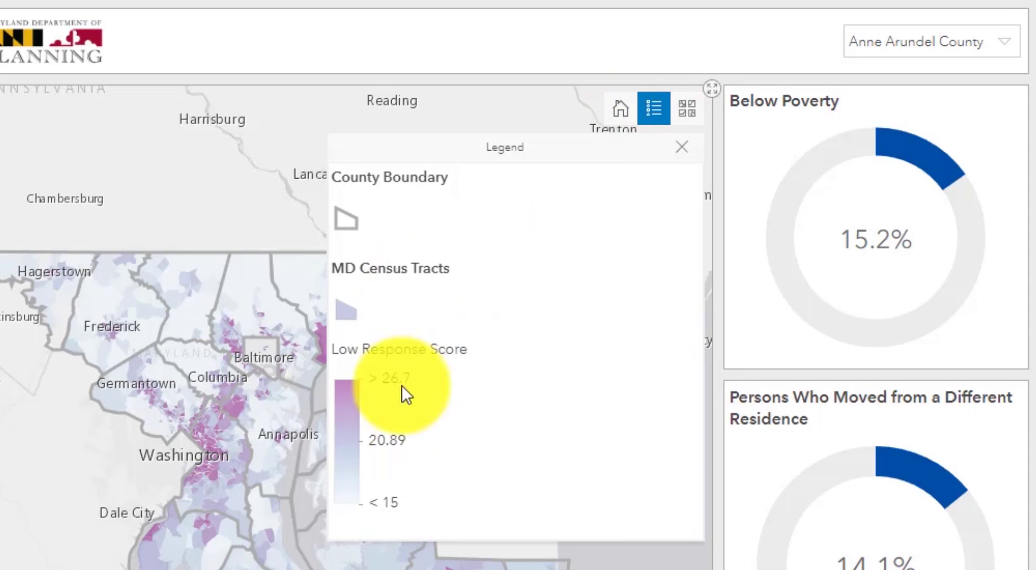
Switch the basemap to Imagery Hybrid and zoom in and out to view it
{"action": "left_click", "coordinate": [690, 113]}
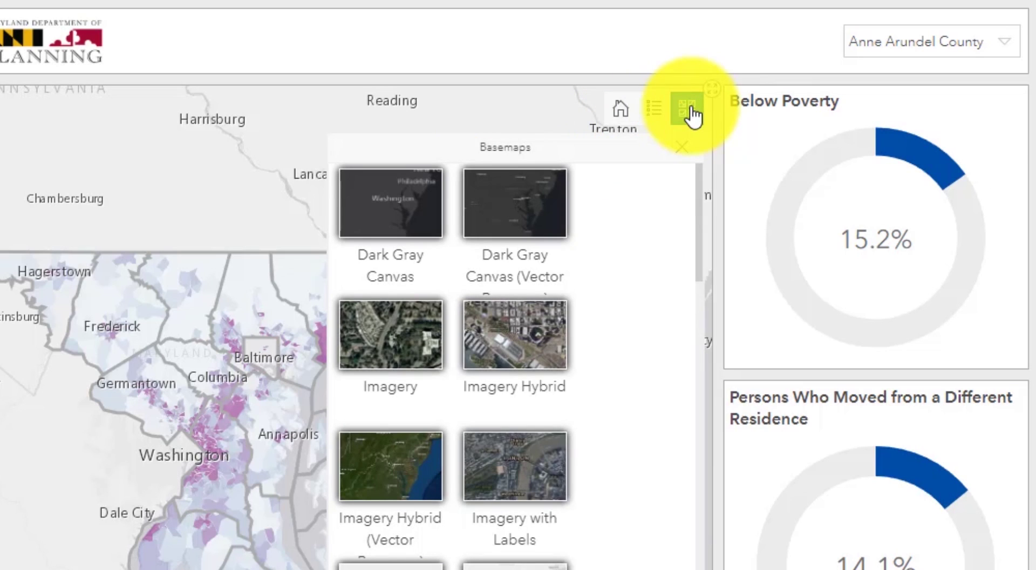
{"action": "left_click", "coordinate": [544, 356]}
{"action": "scroll", "coordinate": [282, 393], "scroll_direction": "up", "scroll_amount": 6}
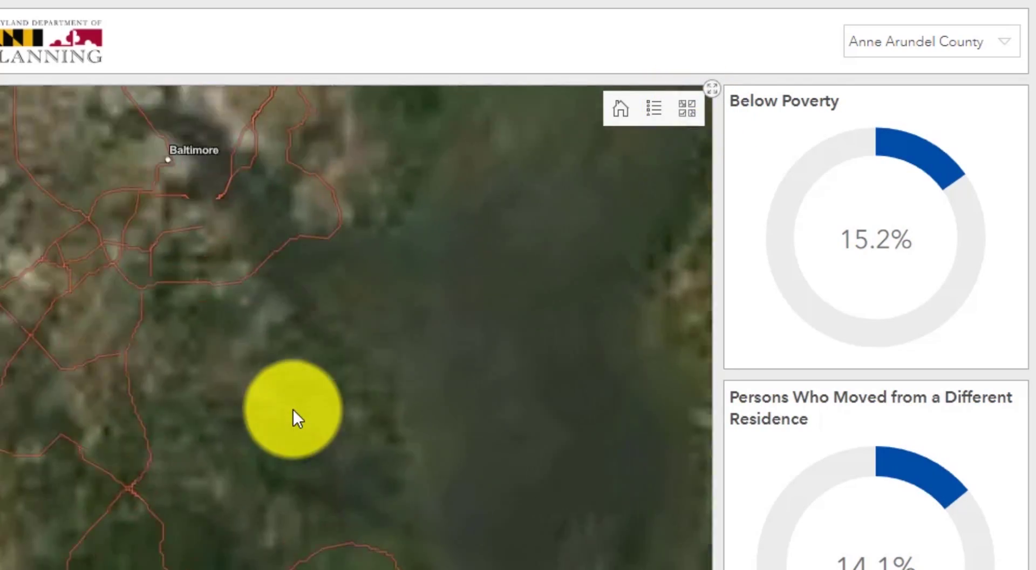
{"action": "scroll", "coordinate": [260, 345], "scroll_direction": "down", "scroll_amount": 4}
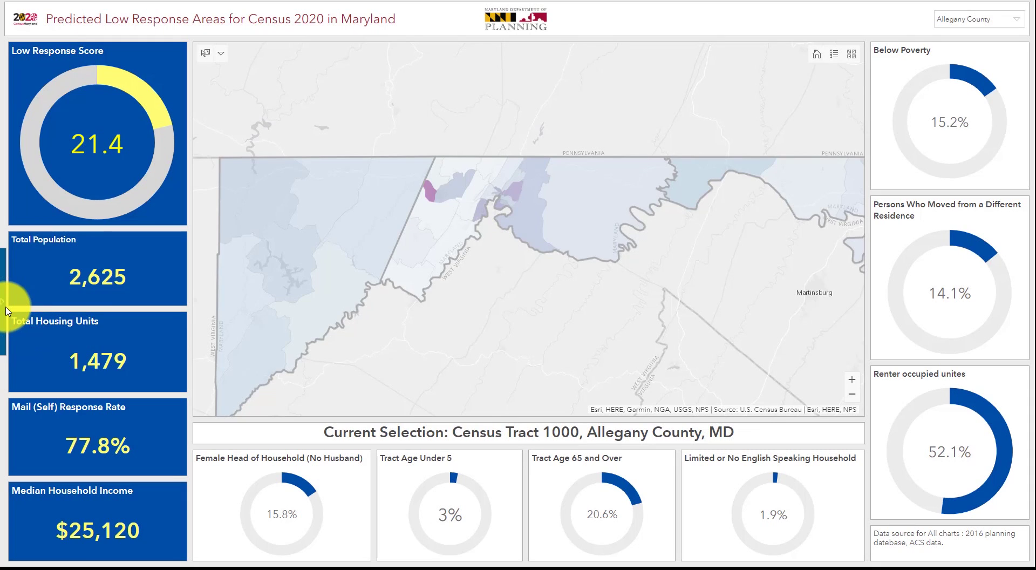
Open the Dashboard Instructions panel, follow the Census ROAM link, and read the Low Response Score paragraph
{"action": "left_click", "coordinate": [7, 311]}
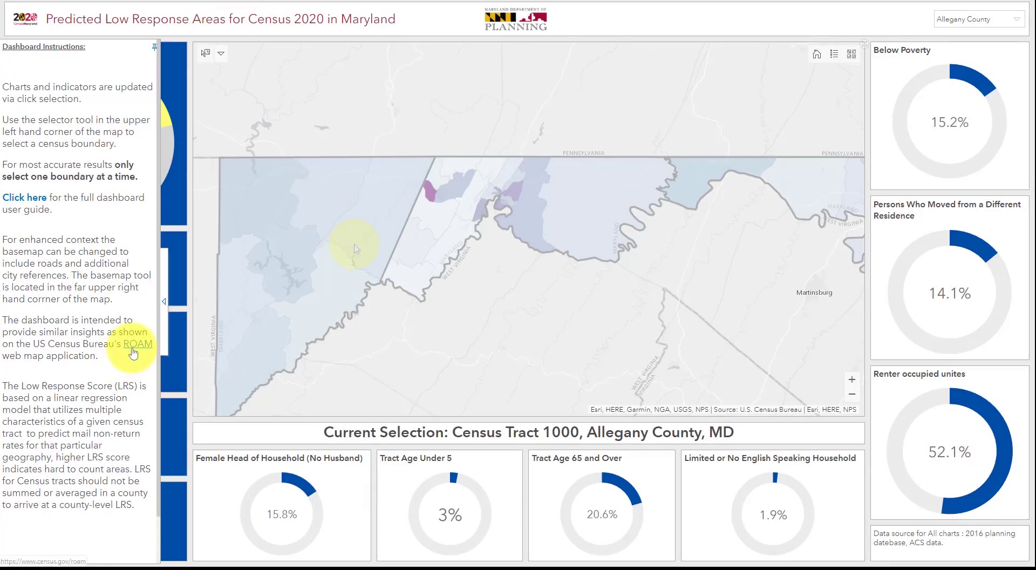
{"action": "left_click", "coordinate": [133, 343]}
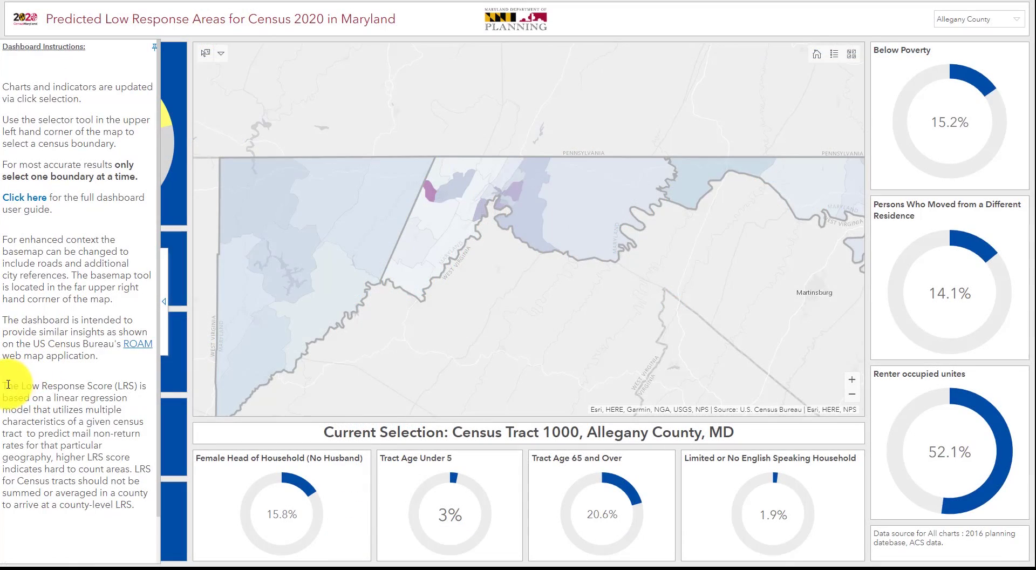
{"action": "left_click_drag", "start_coordinate": [7, 385], "coordinate": [143, 515]}
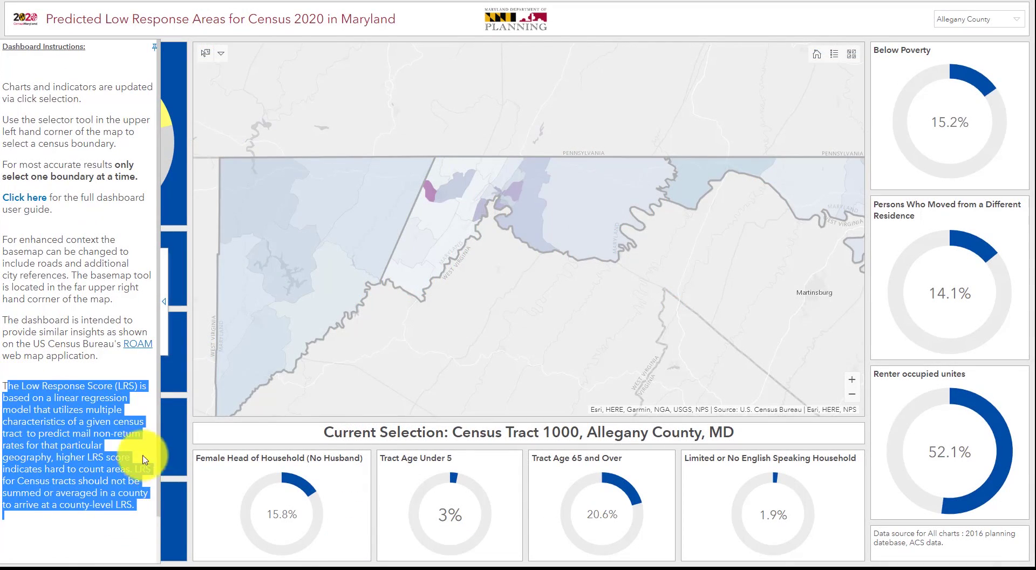
{"action": "left_click", "coordinate": [138, 461]}
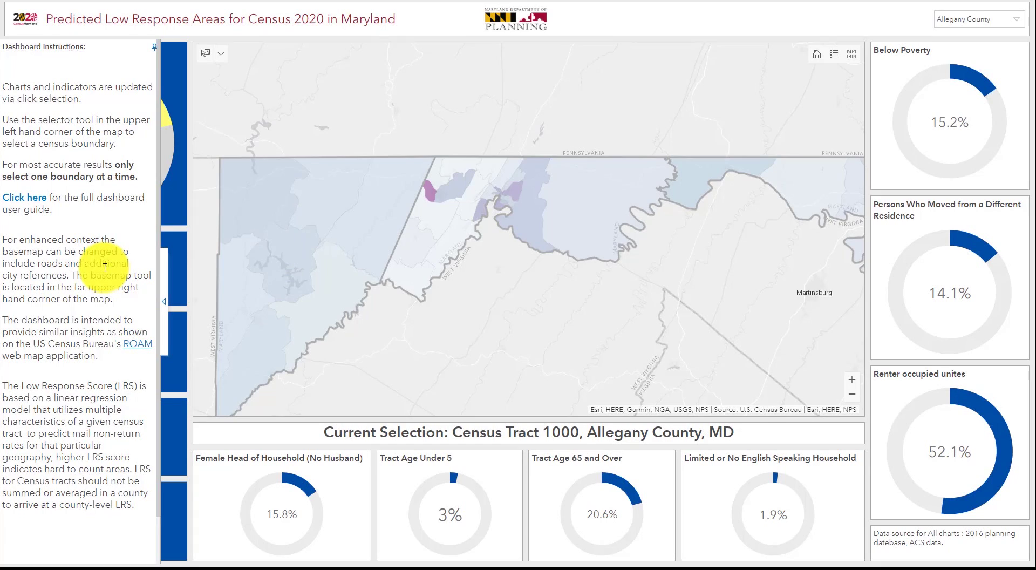